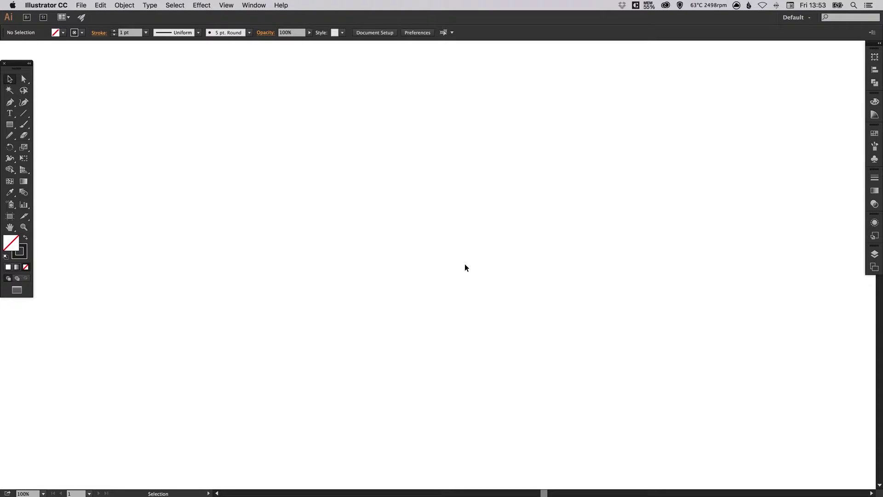
- Draw a 655 × 432 px rectangle with a solid black fill and no stroke
click(10, 125)
drag(283, 167, 584, 365)
key(v)
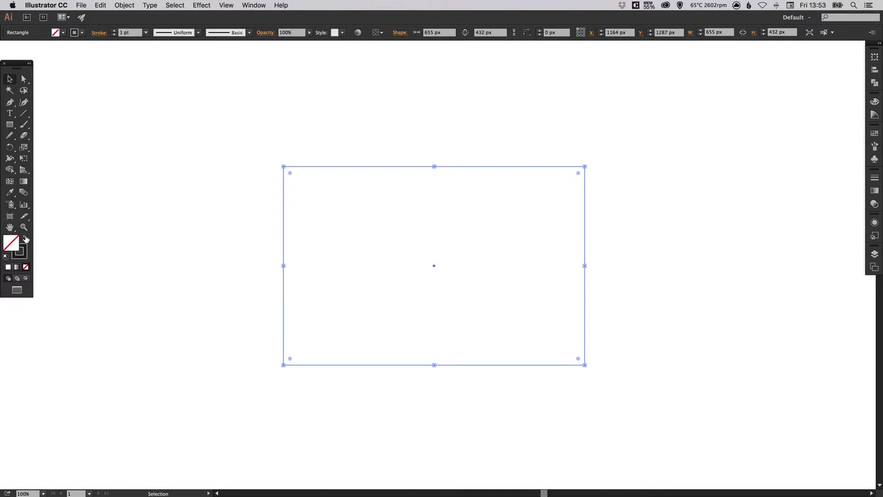
click(25, 237)
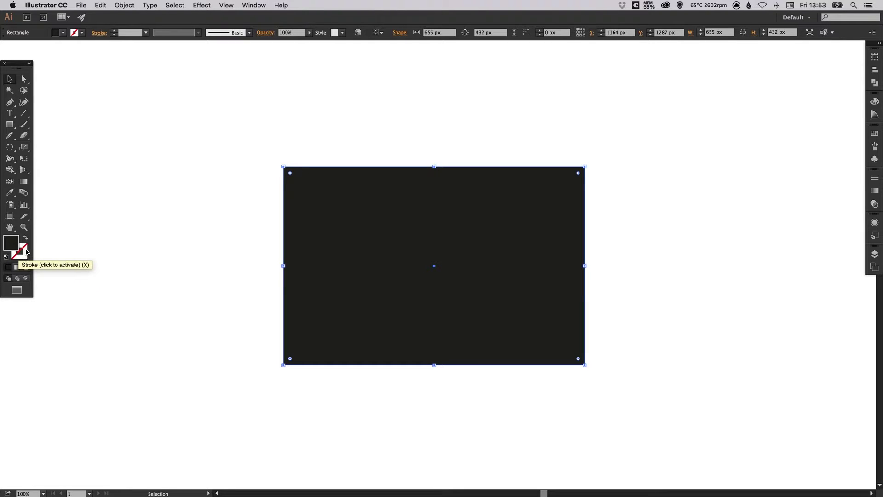
click(15, 258)
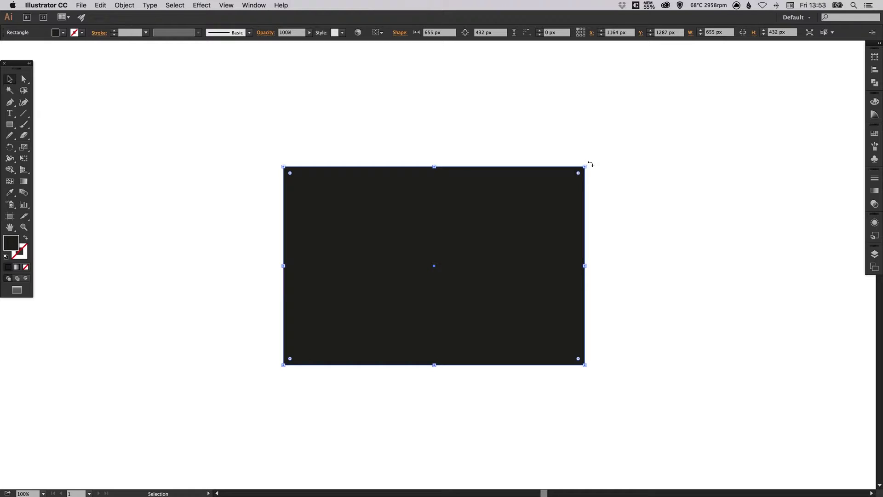
- Round the rectangle's corners to 64.38 px and convert it to a plain path with Unite
drag(578, 174, 555, 196)
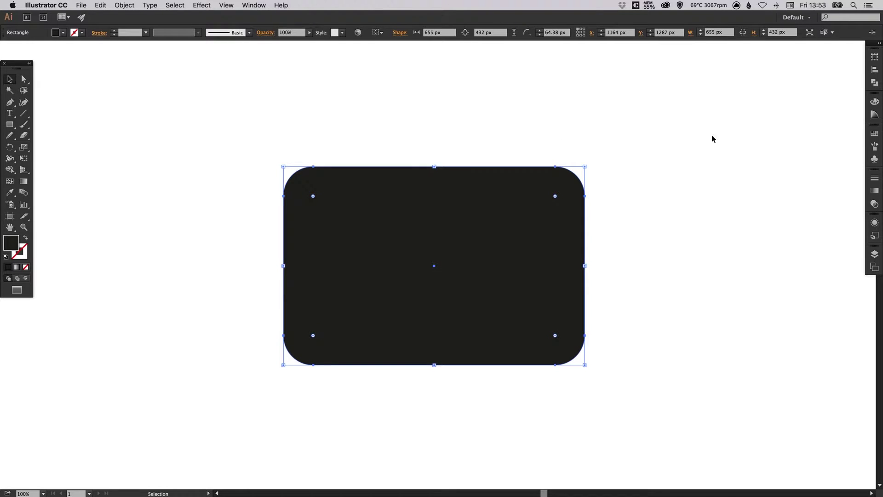
click(875, 83)
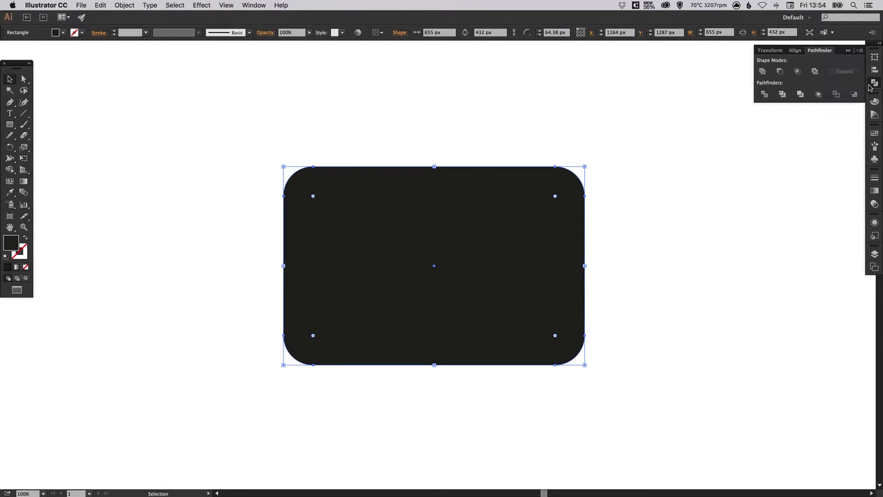
click(763, 72)
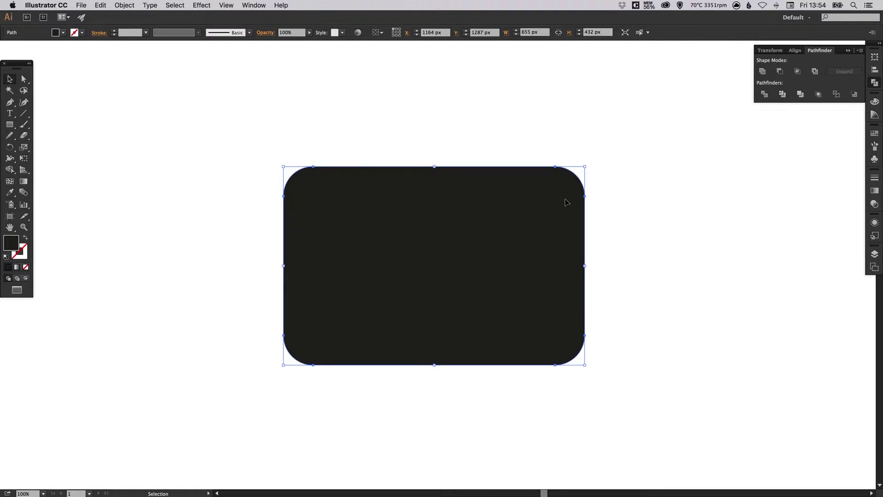
click(631, 168)
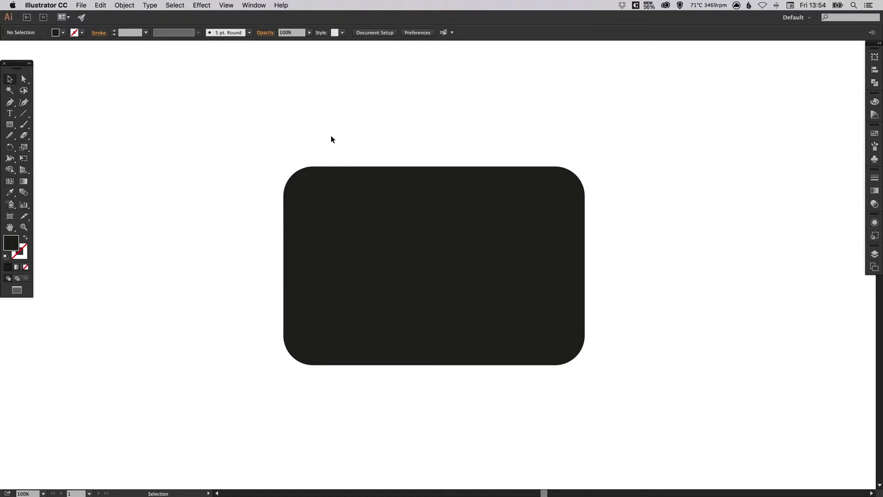
drag(362, 109, 423, 259)
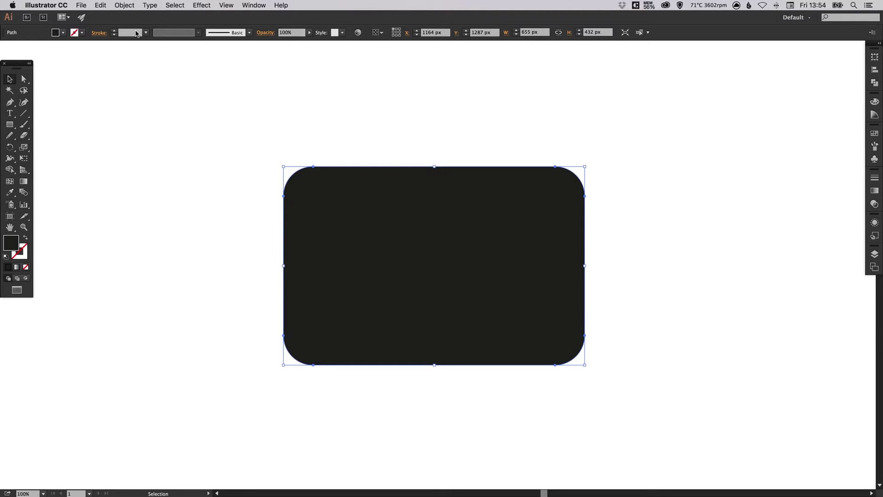
- Warp the black rounded rectangle with an Inflate envelope at 10% bend
click(126, 5)
mouse_move(162, 216)
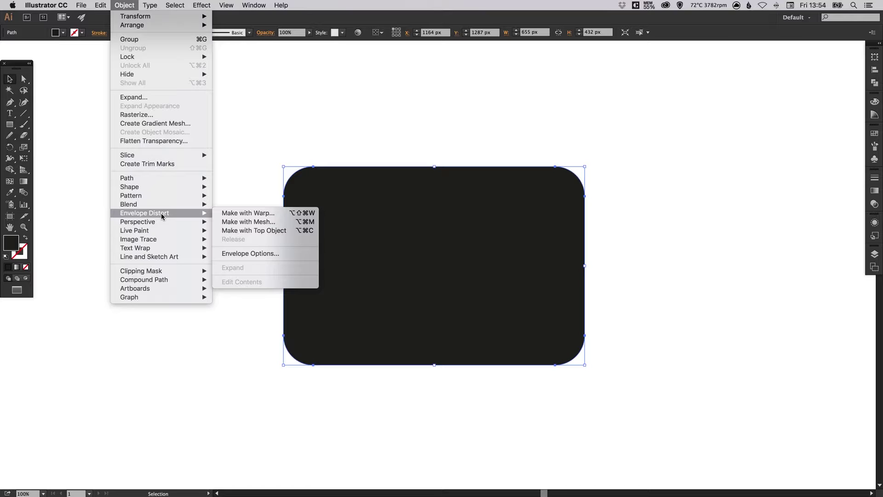
click(264, 215)
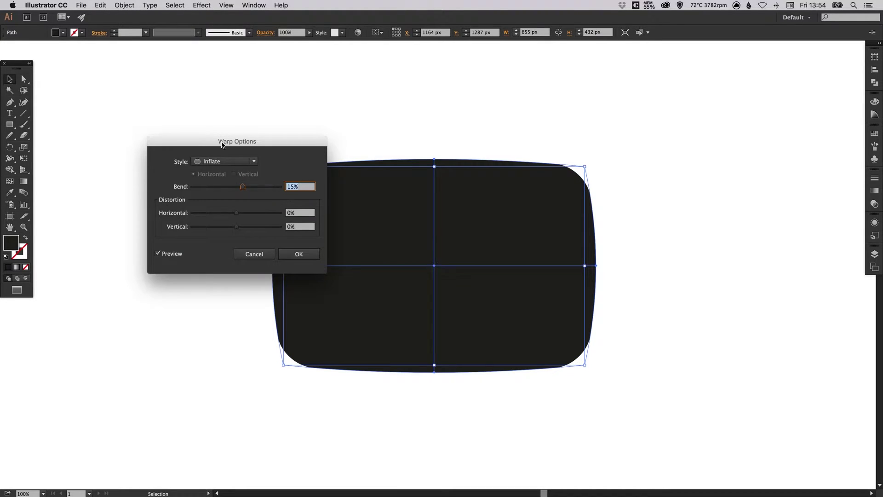
drag(222, 146, 136, 75)
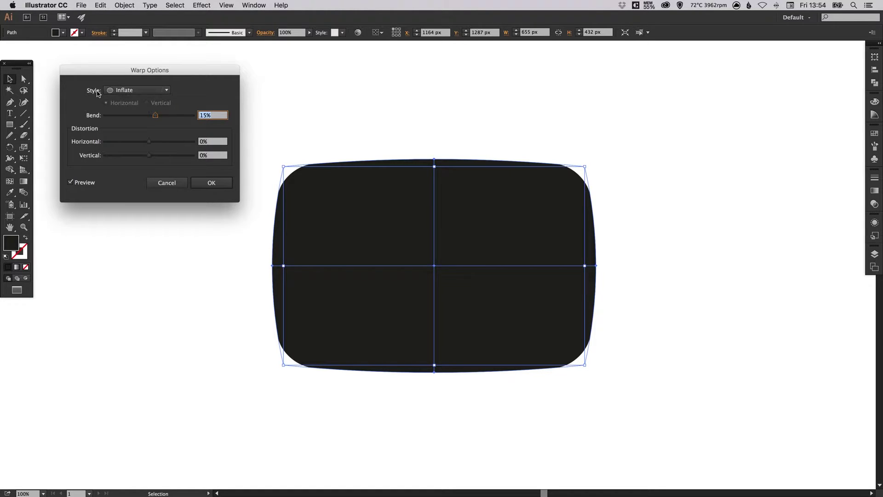
click(142, 91)
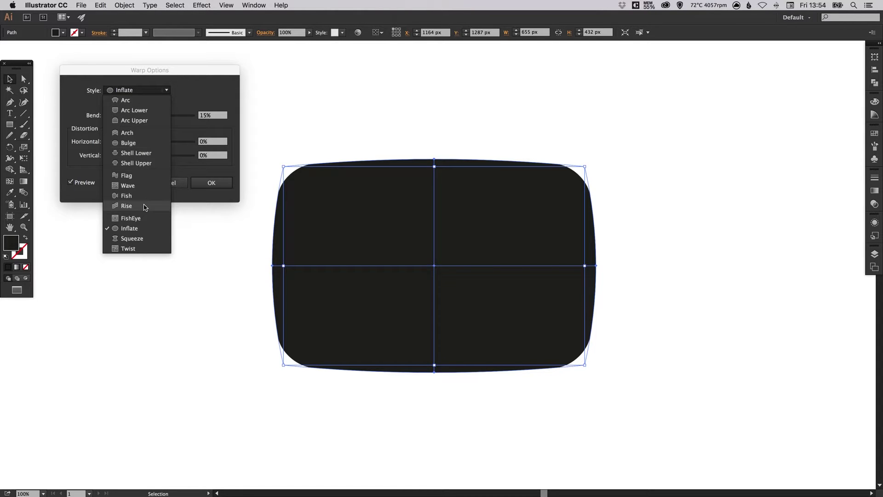
click(139, 228)
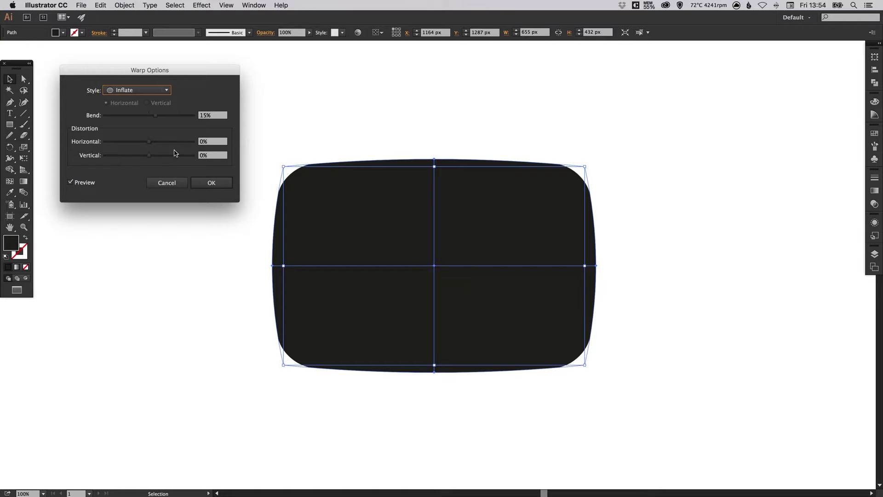
drag(153, 118, 148, 118)
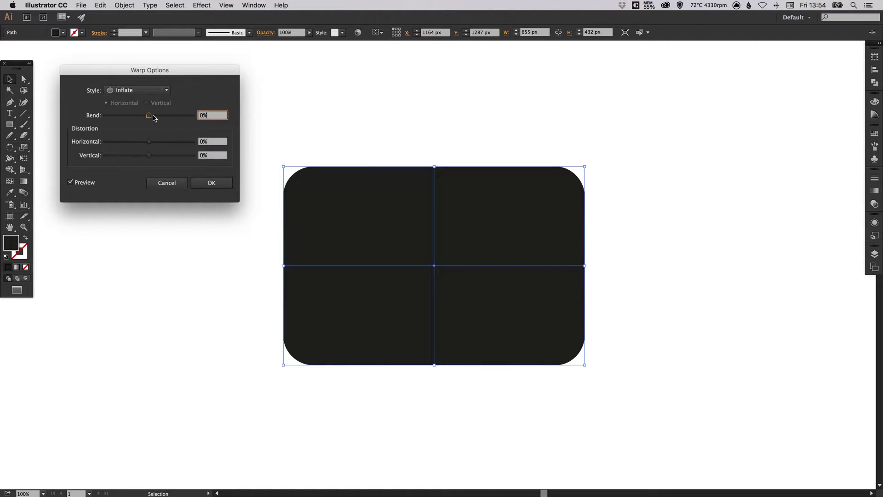
mouse_move(154, 118)
mouse_down()
mouse_move(182, 118)
mouse_move(128, 118)
mouse_move(155, 118)
mouse_up()
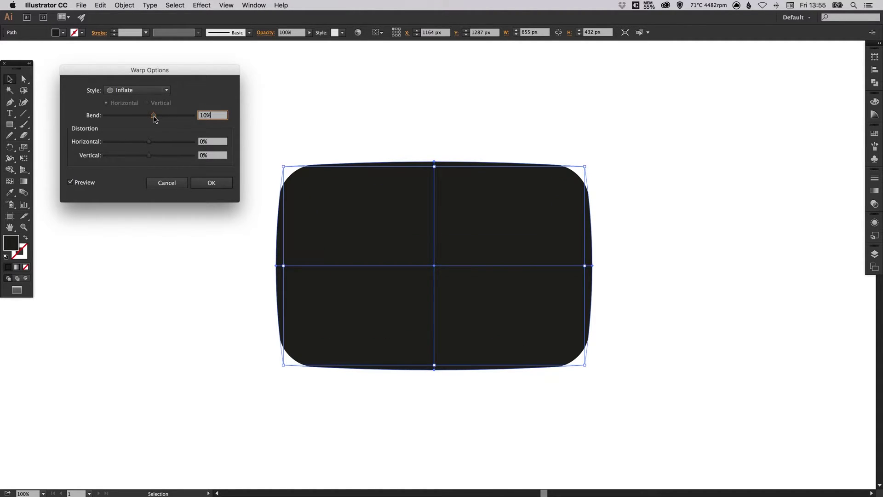
click(211, 185)
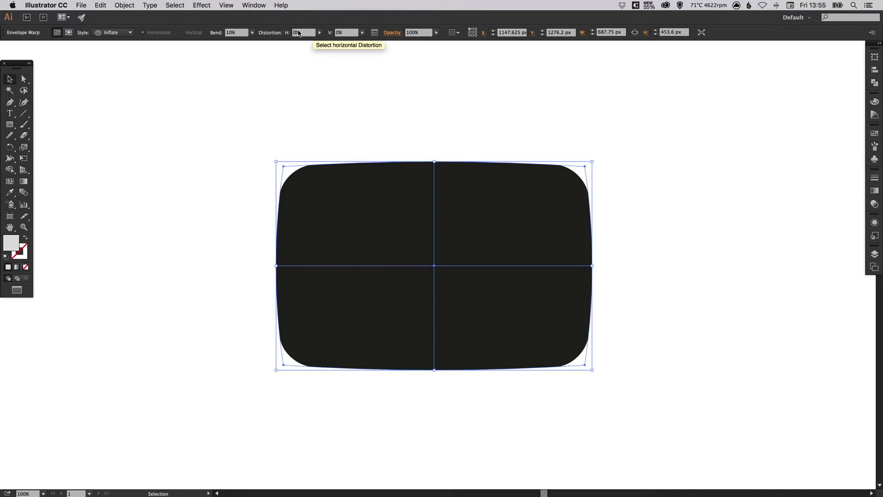
- Expand the envelope warp into a plain filled path, keeping Object and Fill checked
click(374, 35)
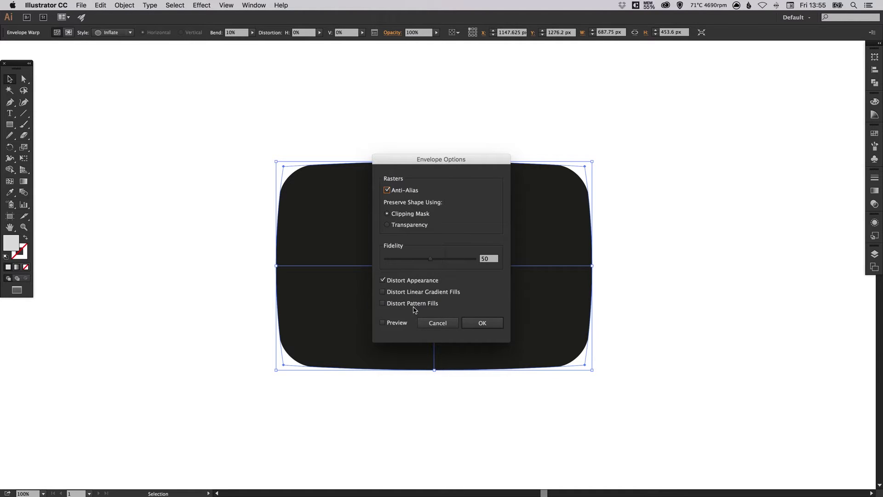
click(437, 323)
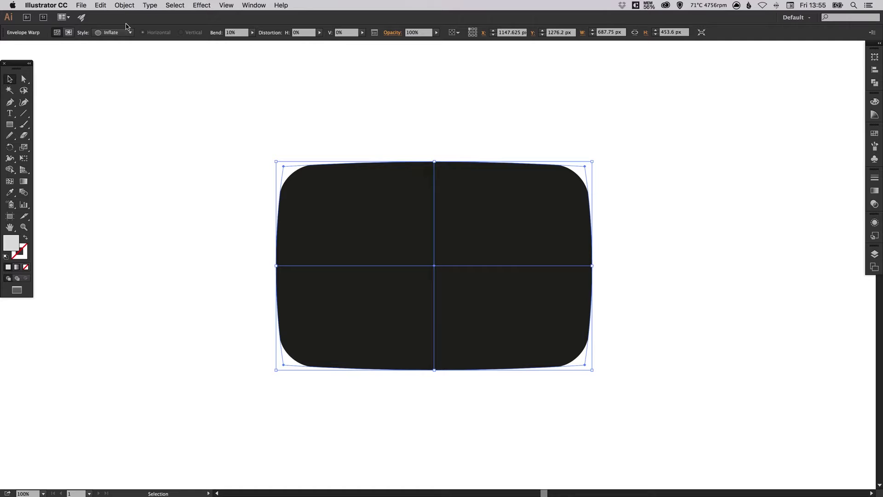
click(124, 6)
click(129, 97)
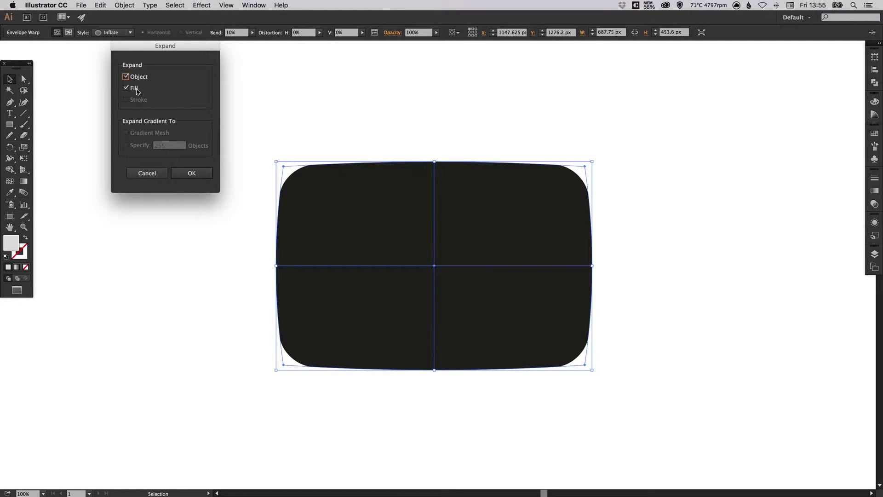
click(192, 173)
click(198, 166)
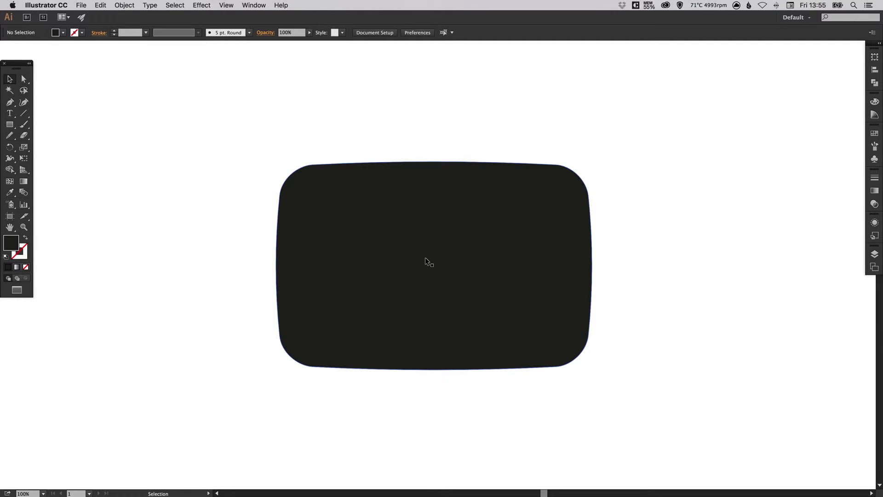
- Create a polygon with 3 sides and a 100 px radius
click(10, 127)
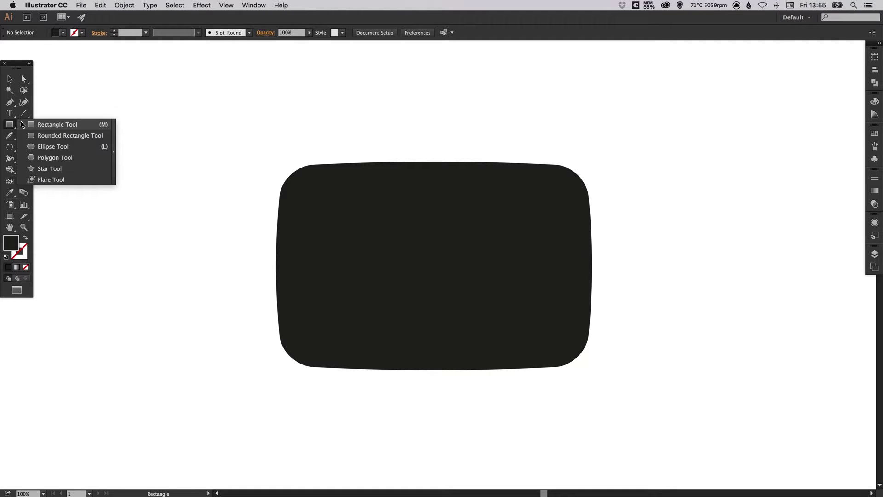
click(55, 157)
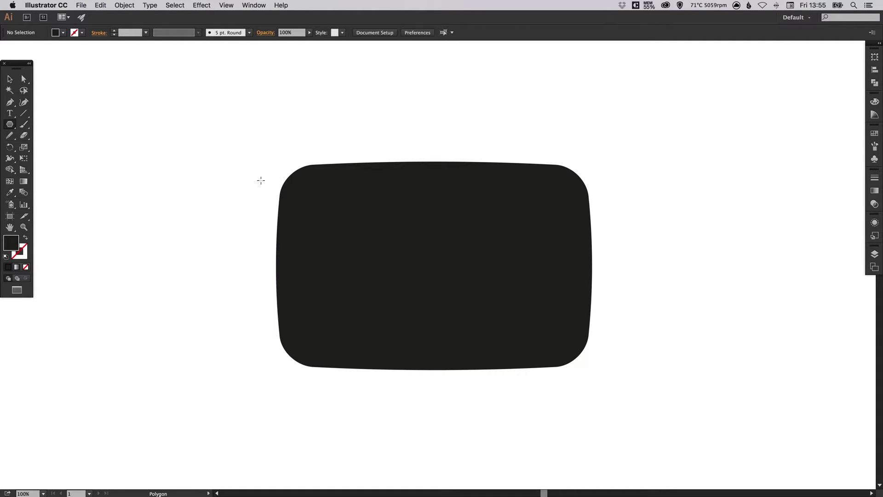
click(208, 151)
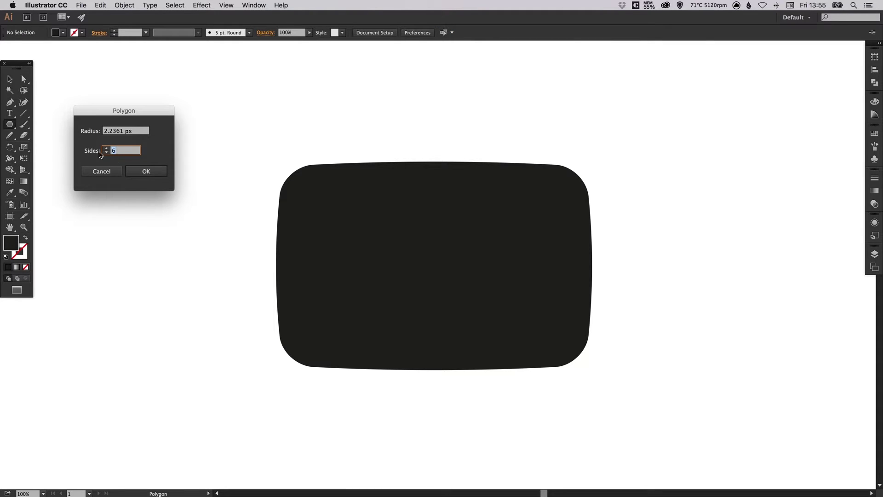
text(3)
drag(141, 133, 79, 112)
text(100)
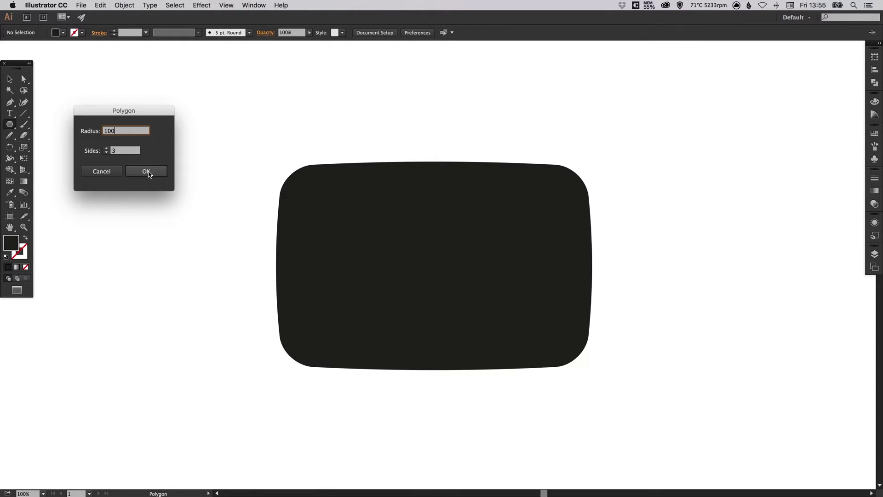
click(148, 171)
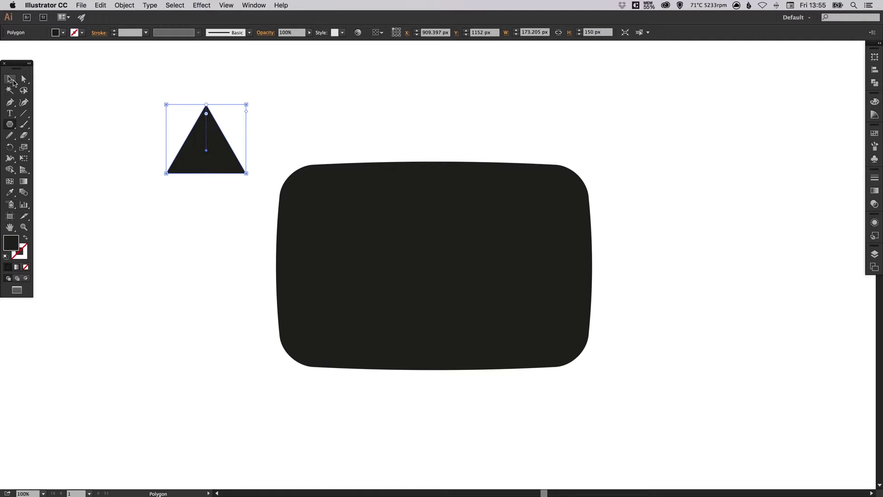
- Move the triangle slightly lower and rotate it to point right
click(10, 79)
click(265, 113)
drag(186, 145, 186, 183)
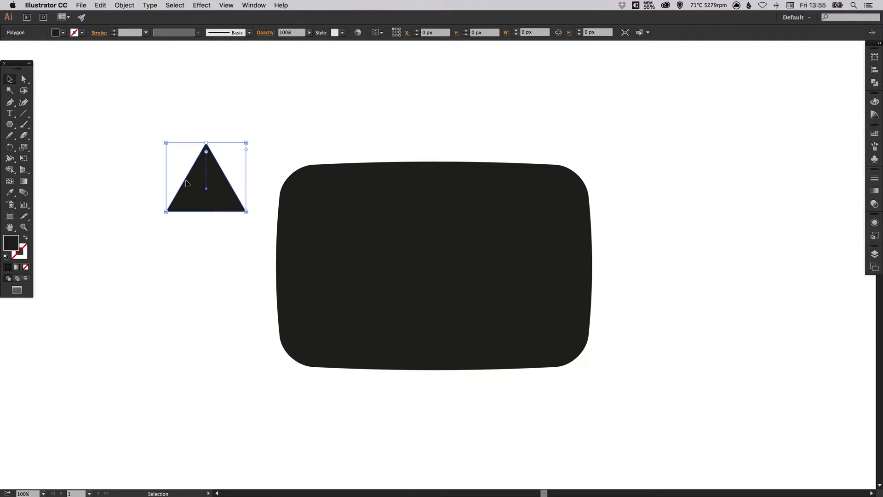
click(10, 147)
drag(146, 122, 225, 161)
key(v)
- Fill the triangle with the yellow swatch
click(225, 120)
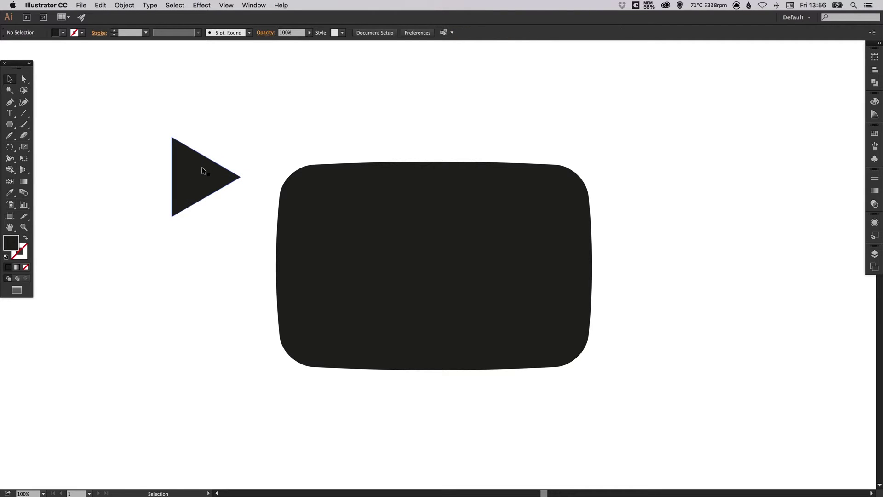
click(200, 168)
click(874, 135)
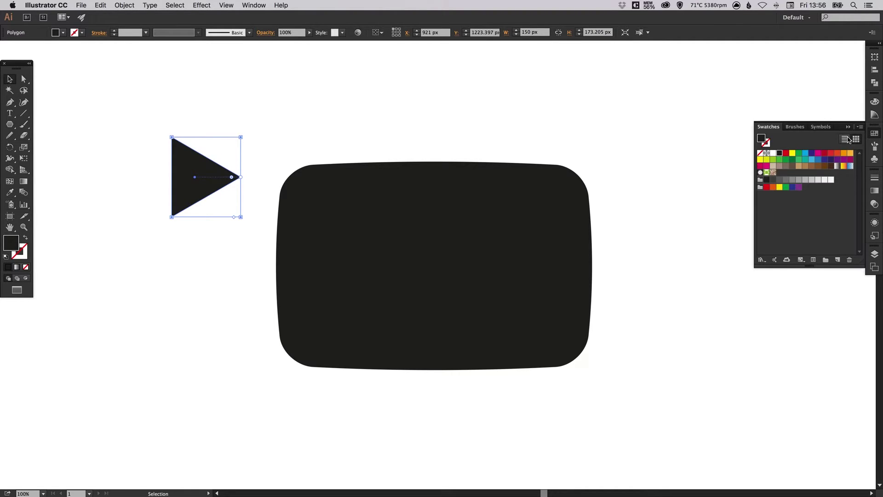
click(792, 156)
click(267, 119)
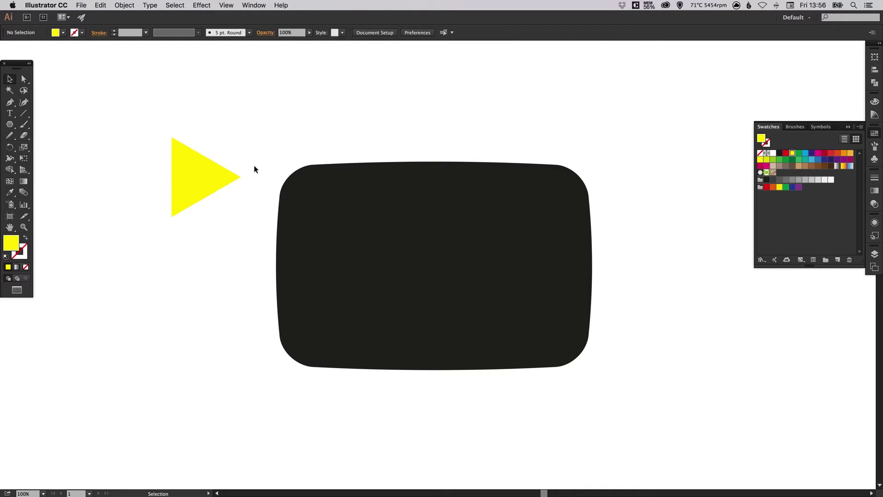
click(875, 134)
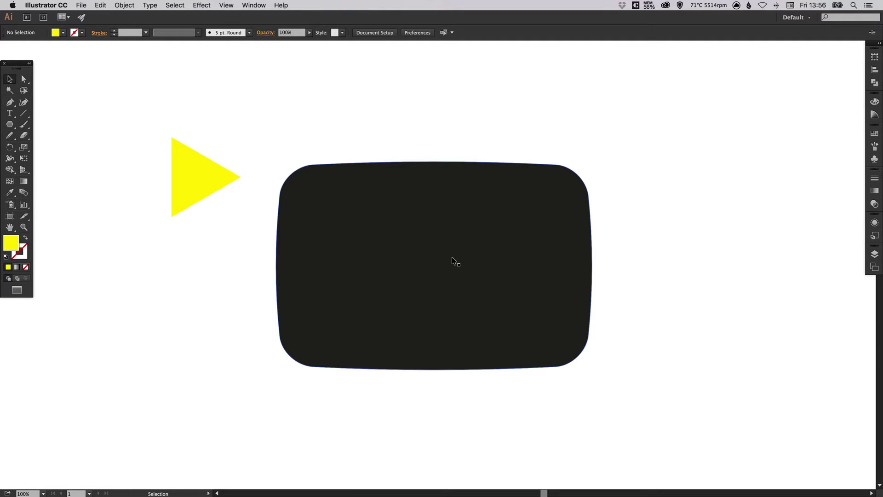
- Centre the triangle on the block horizontally and vertically, then move the pair to page centre
drag(176, 102, 374, 273)
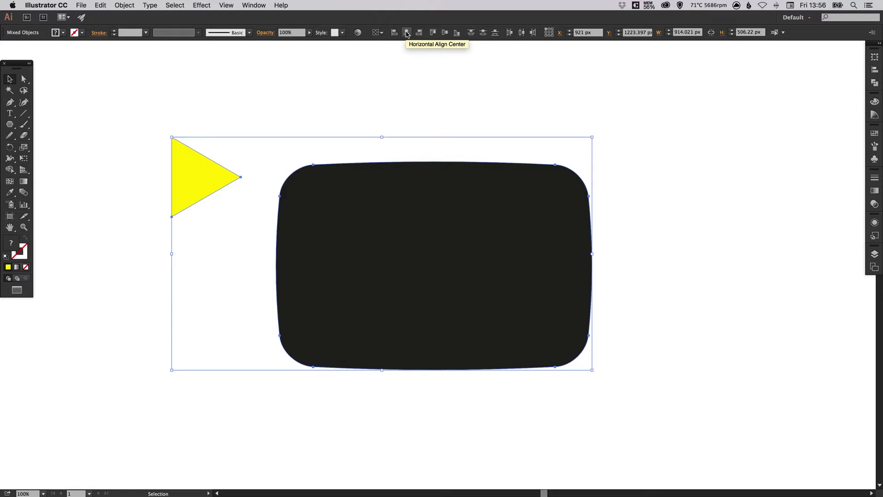
click(407, 32)
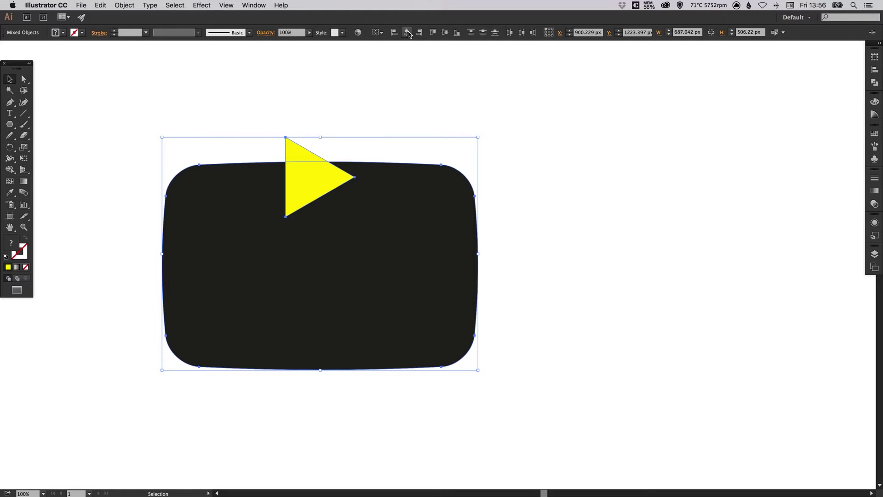
click(445, 33)
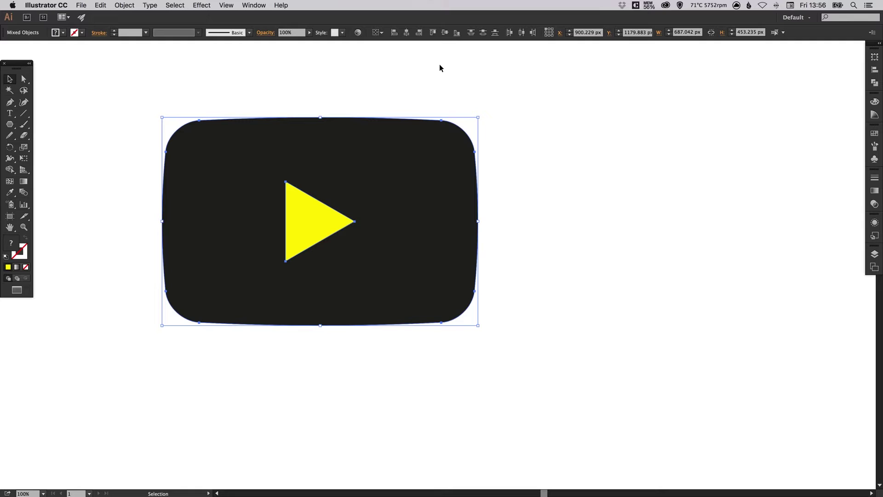
drag(365, 170, 479, 169)
click(612, 127)
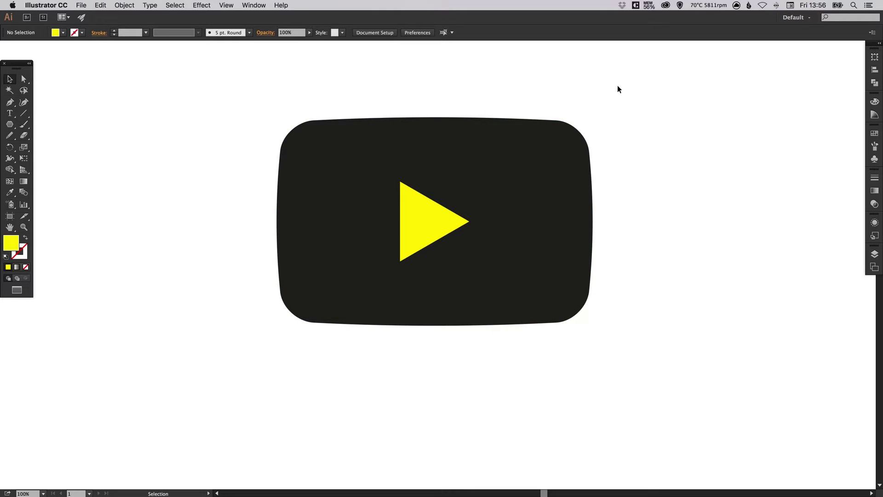
- Fill the block with the red swatch and make that swatch a global colour
click(416, 139)
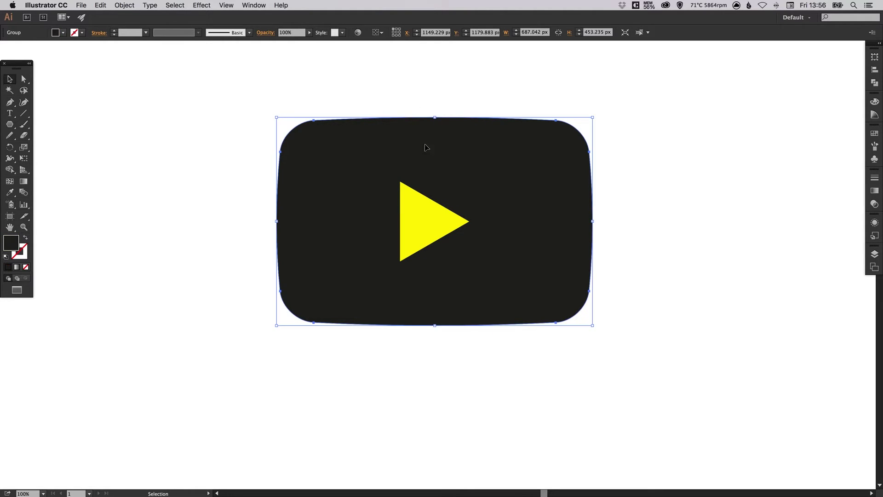
click(874, 134)
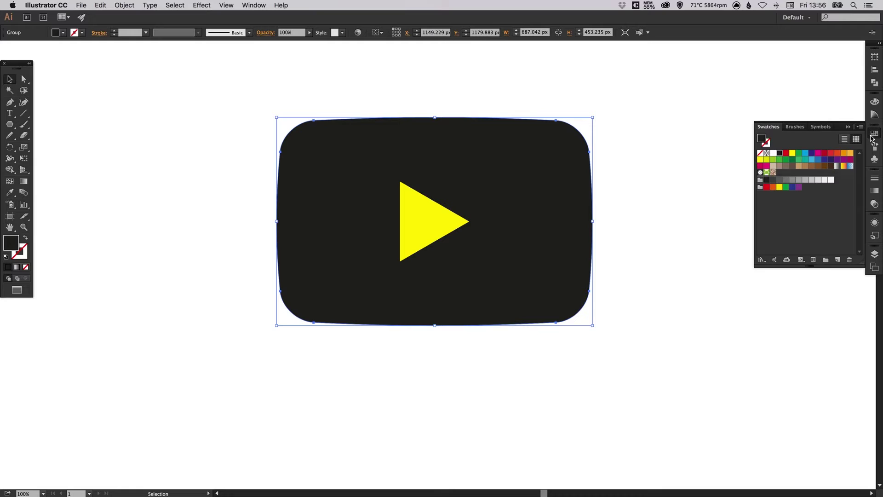
double_click(786, 155)
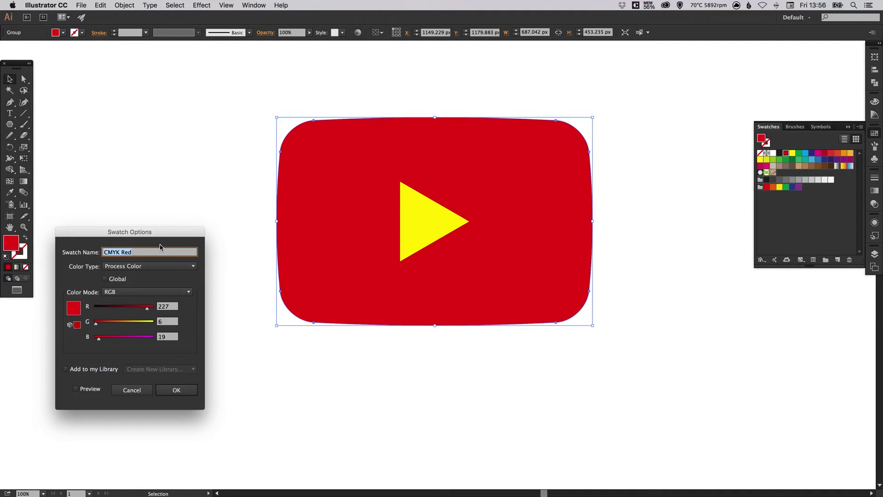
click(105, 279)
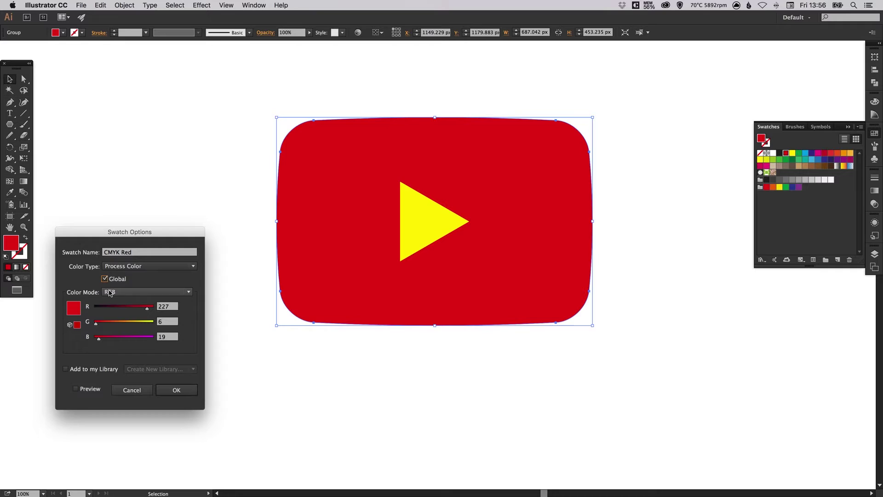
click(77, 389)
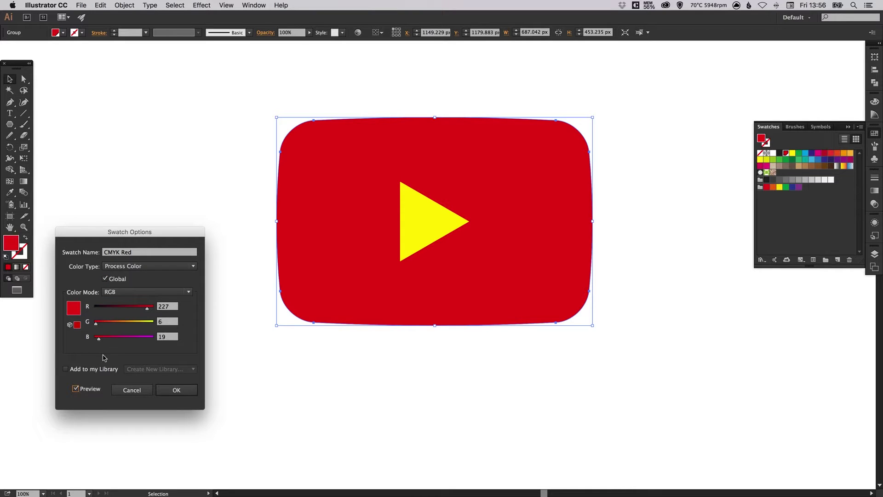
- Adjust the red swatch to RGB 227, 37, 40 and confirm it
click(99, 325)
click(104, 340)
click(102, 325)
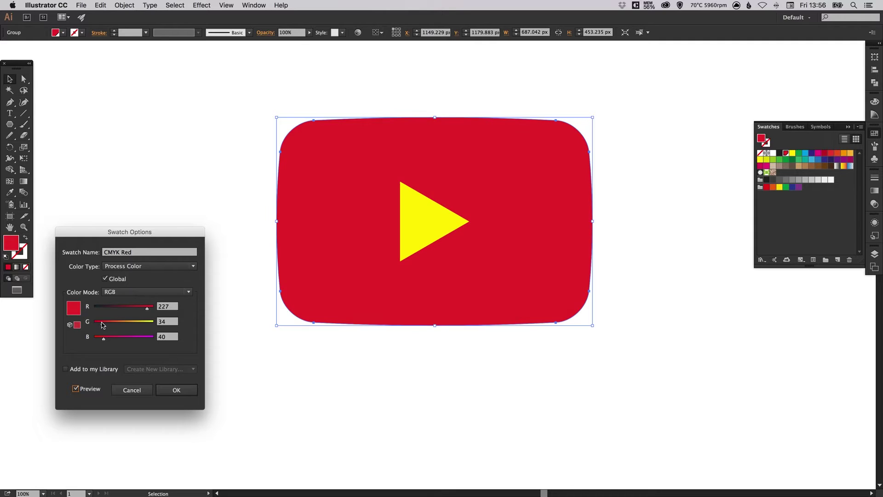
click(103, 325)
click(176, 390)
click(200, 300)
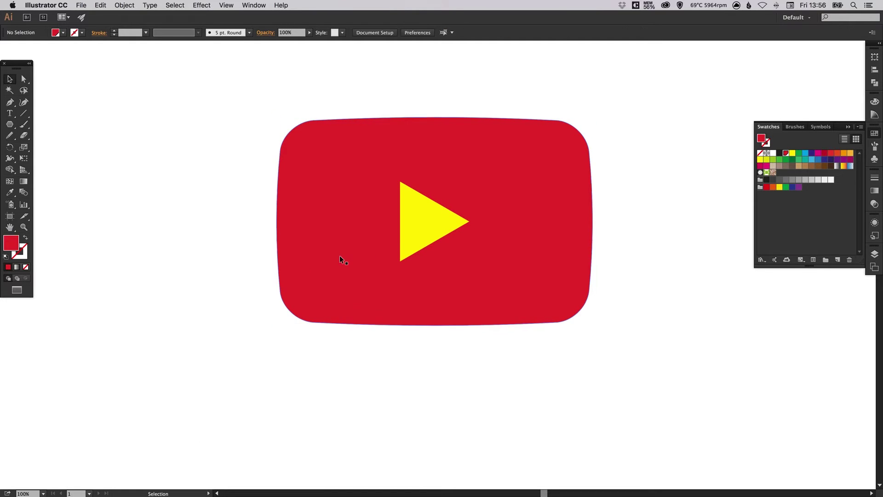
click(874, 133)
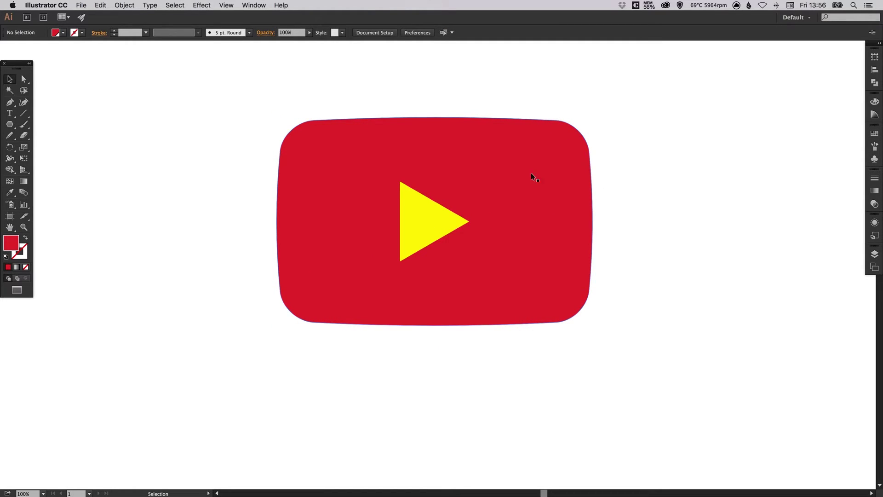
click(432, 215)
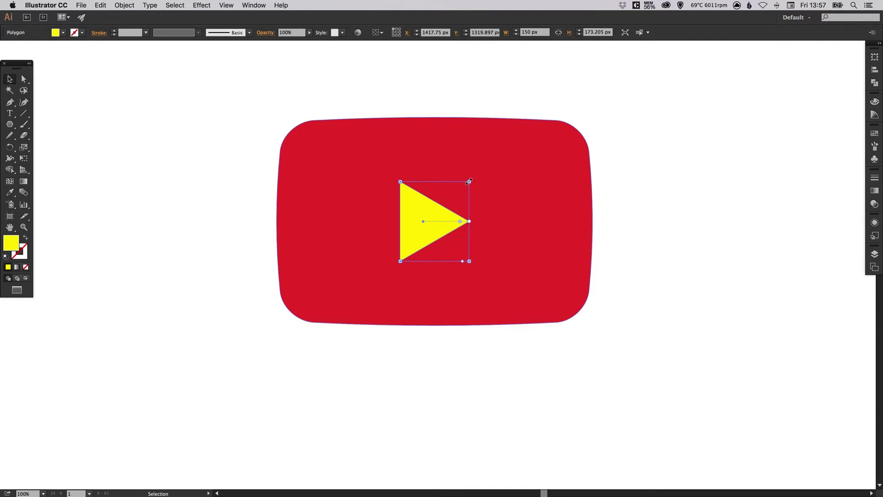
- Scale the yellow triangle up to 192.5 × 222.28 px, then deselect it
drag(469, 182, 479, 170)
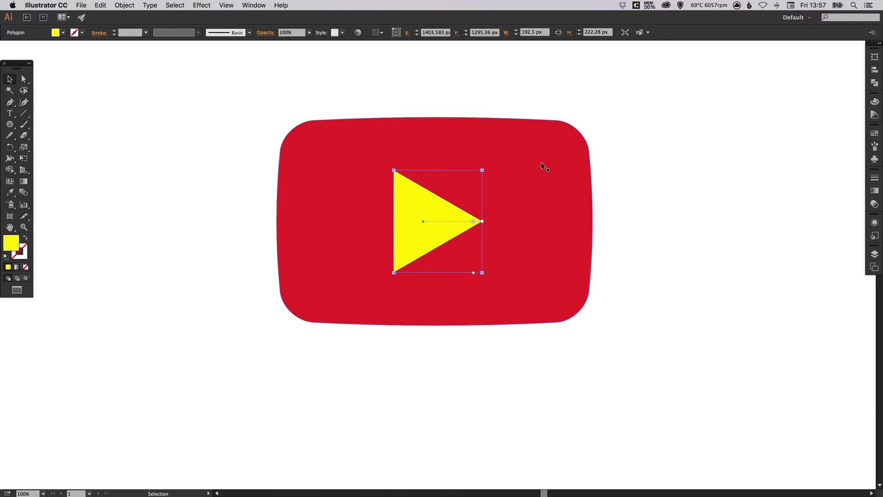
drag(622, 157, 600, 169)
click(654, 142)
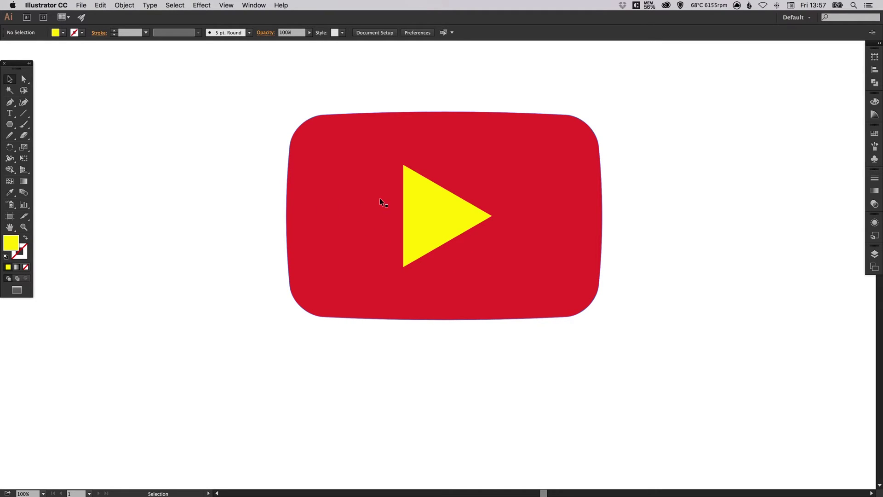
- Nudge the triangle right from X 1403.583 to 1410.584 and recentre the view
click(432, 213)
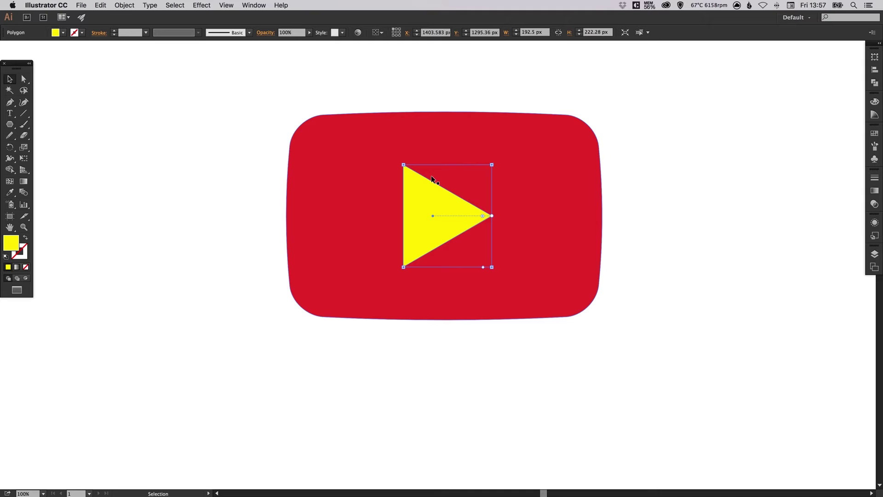
key(Right)
key(Right)
key(Right)
key(Right)
key(Right)
key(Right)
key(Right)
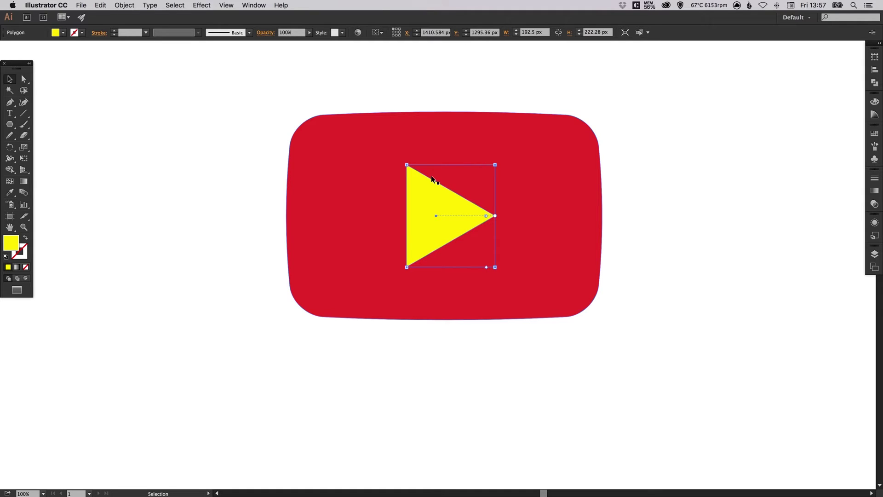
click(676, 181)
mouse_move(574, 182)
mouse_down()
mouse_move(585, 156)
mouse_move(577, 184)
mouse_up()
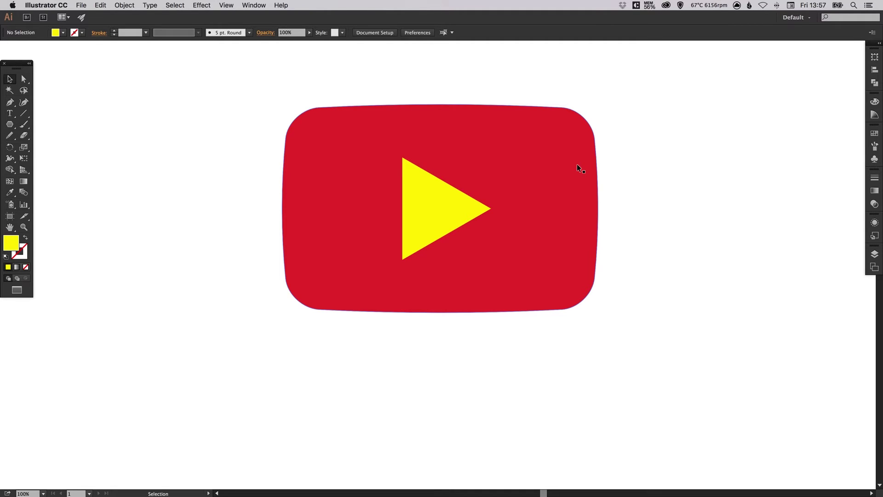
drag(635, 162, 639, 207)
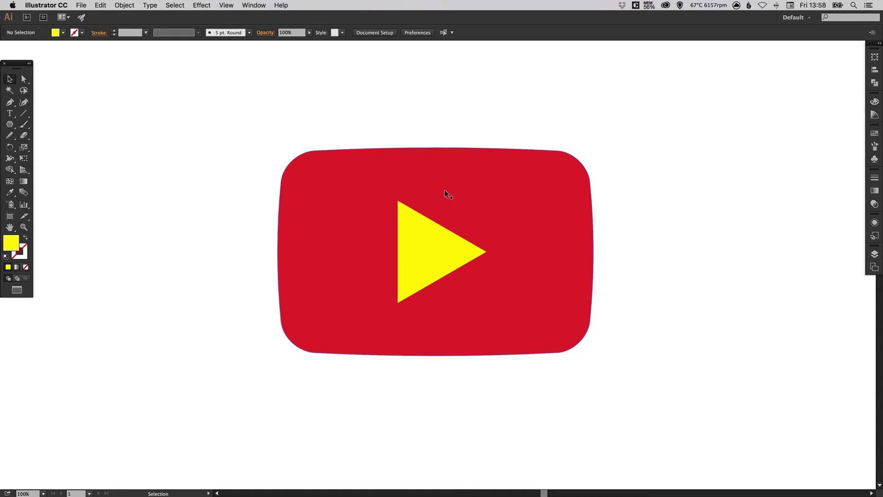
- Fill the play triangle with the white swatch and confirm Smart Guides is on in the View menu
click(427, 247)
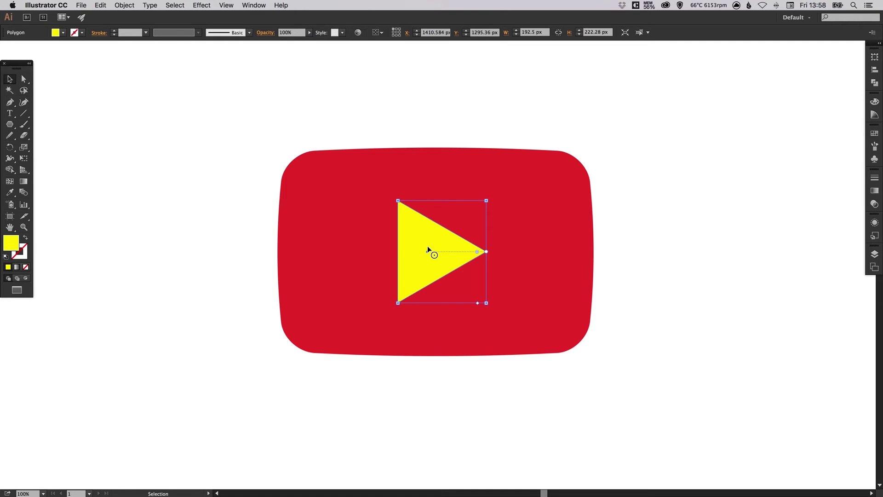
click(875, 133)
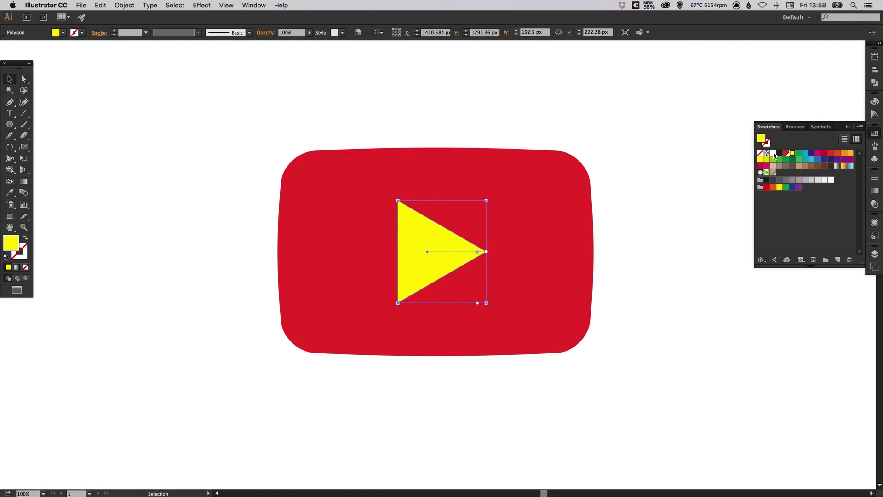
click(773, 152)
click(818, 146)
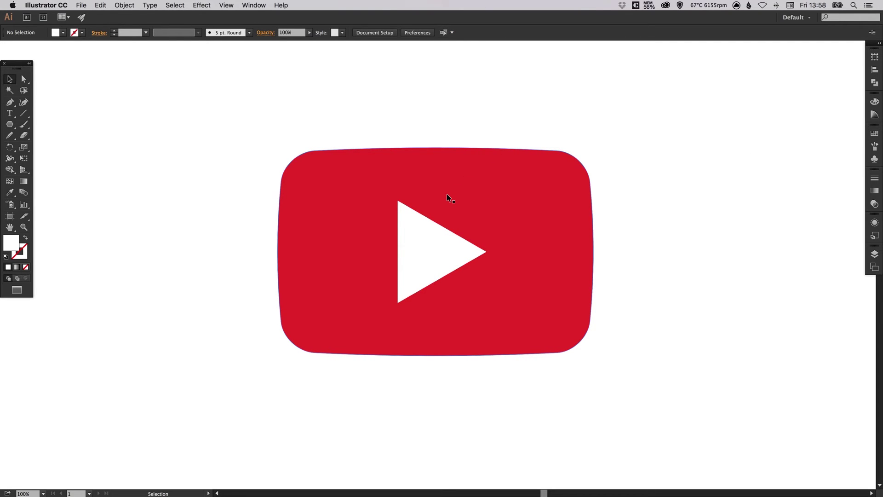
click(226, 5)
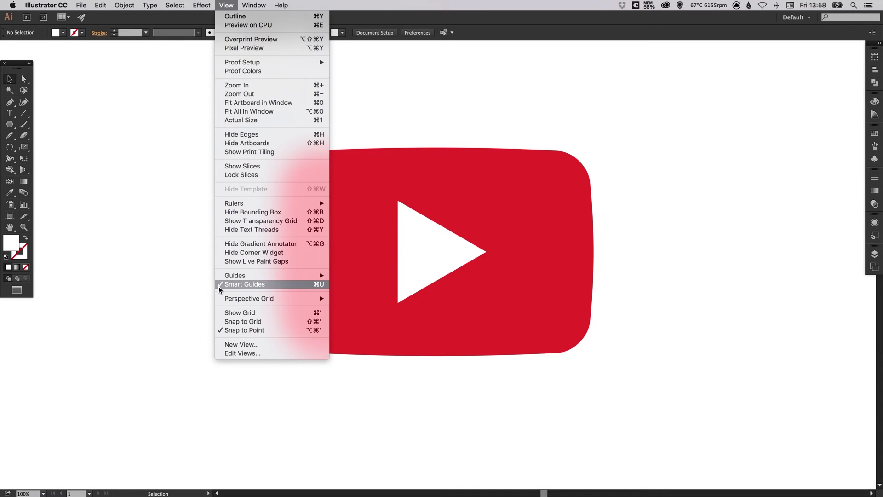
click(434, 122)
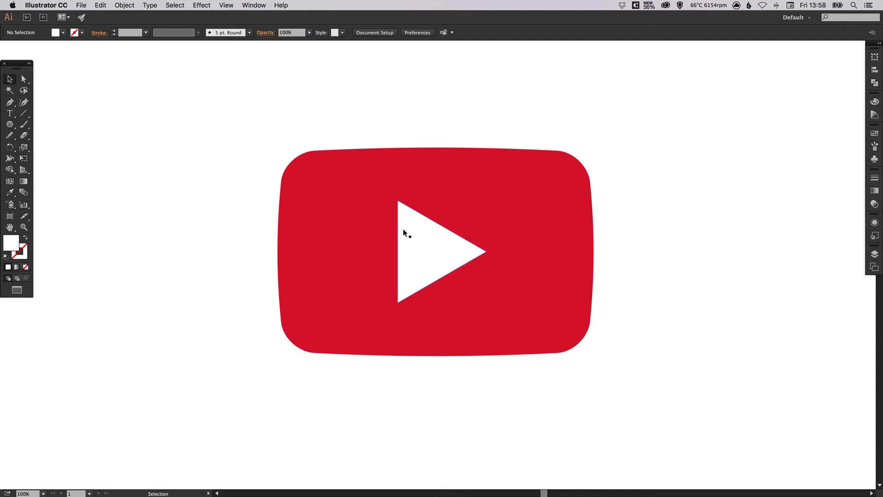
- Pen-draw a closed sliver from the triangle's right tip to its top corner and back, then select it
click(10, 103)
click(488, 252)
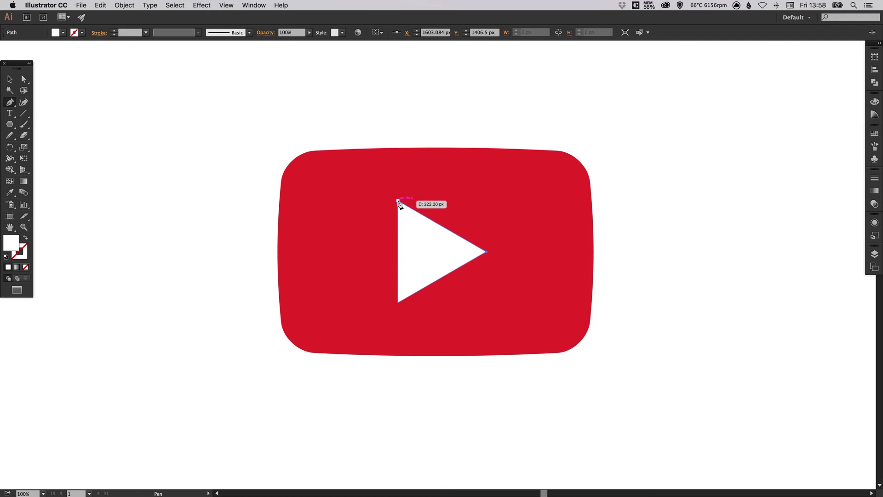
click(399, 202)
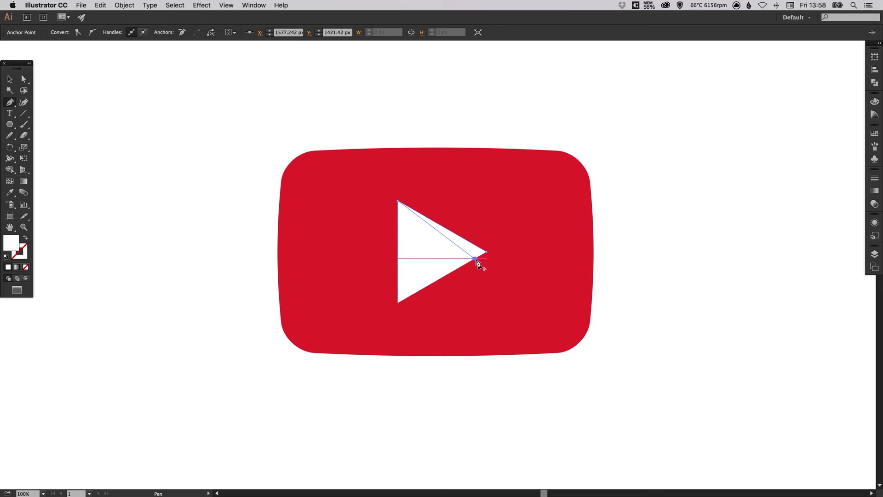
click(475, 259)
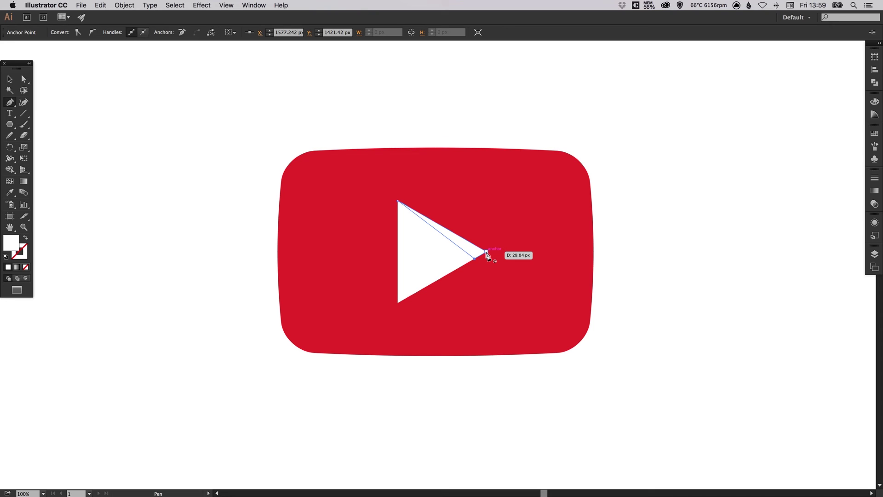
click(487, 253)
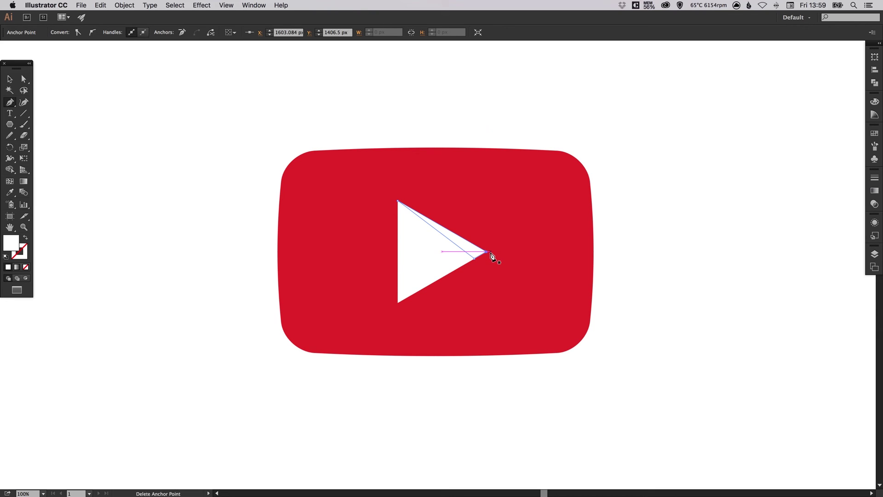
key(v)
click(638, 195)
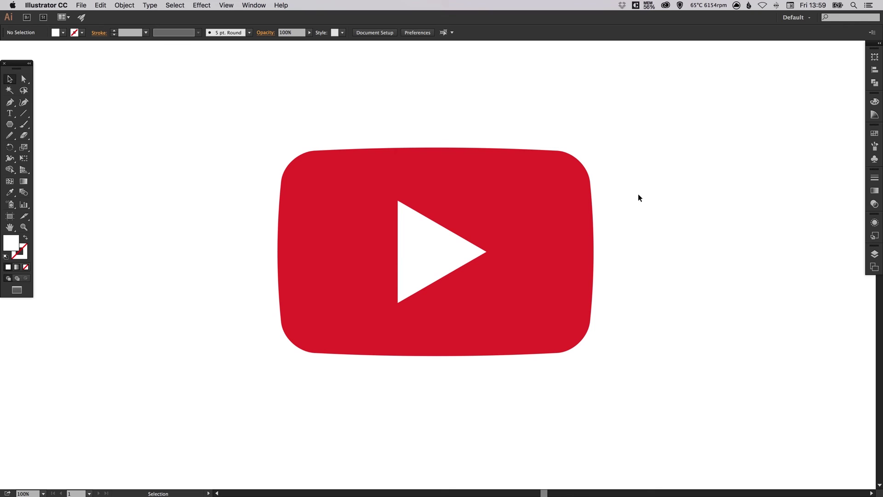
click(465, 245)
- Fill the selected sliver with a light grey swatch as a subtle shadow
click(874, 133)
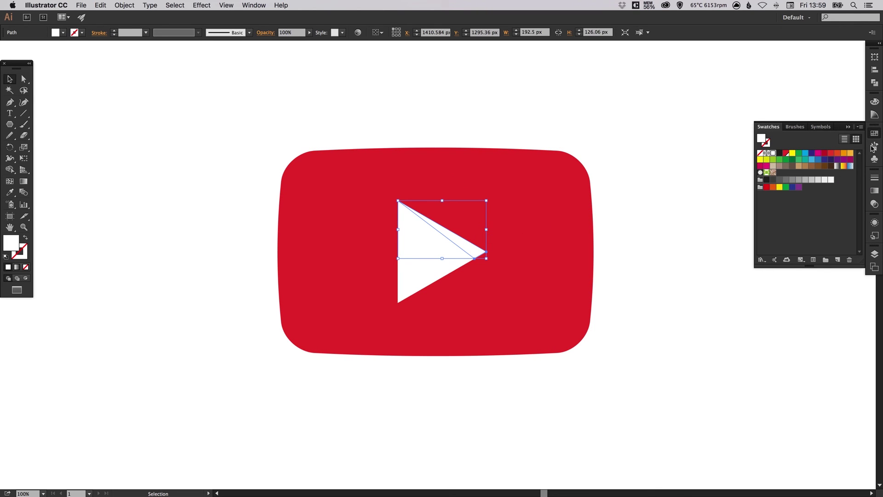
click(831, 180)
click(874, 133)
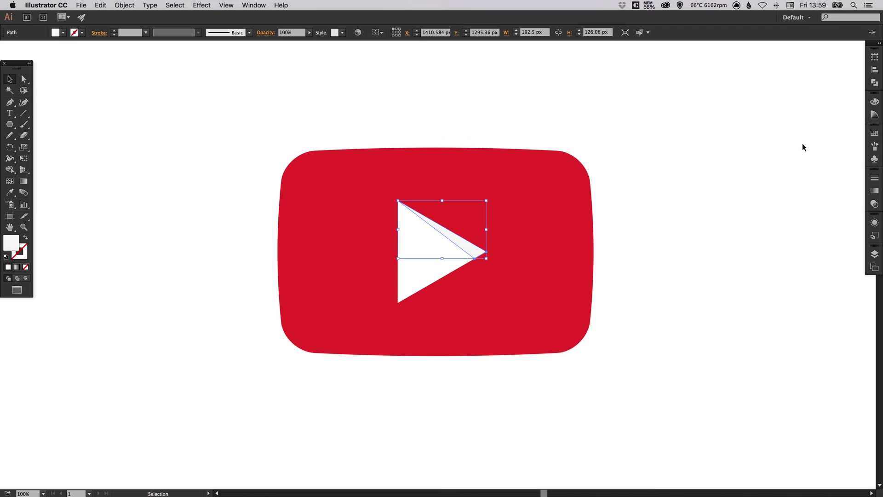
click(694, 154)
- Group the red rectangle, white triangle and grey sliver, then reposition the group
drag(628, 168, 631, 173)
drag(214, 126, 660, 402)
click(124, 5)
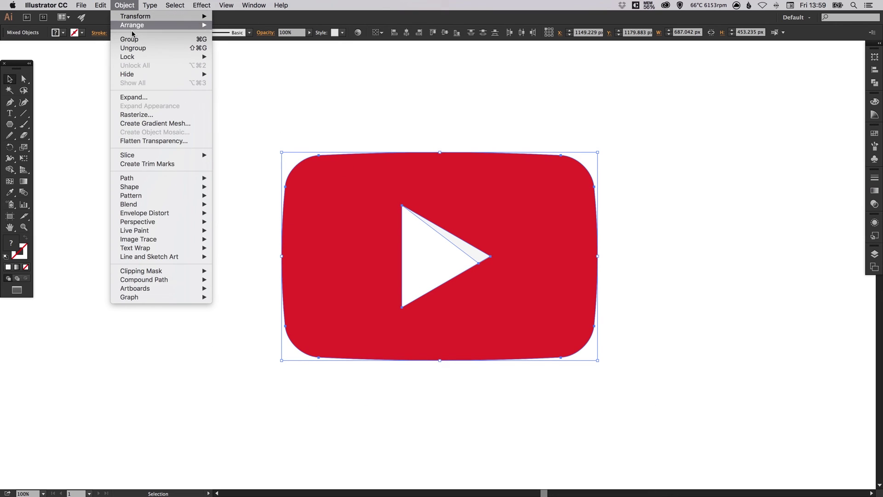
click(140, 40)
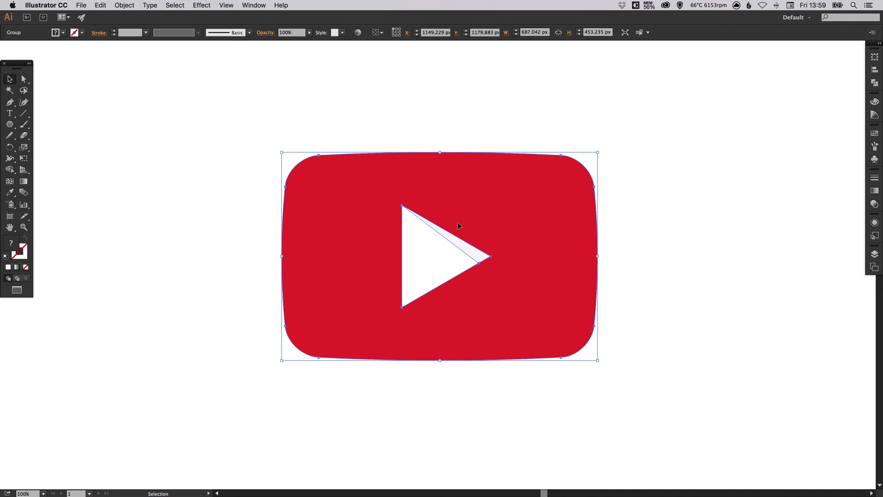
drag(460, 225, 493, 225)
drag(693, 169, 682, 173)
click(697, 167)
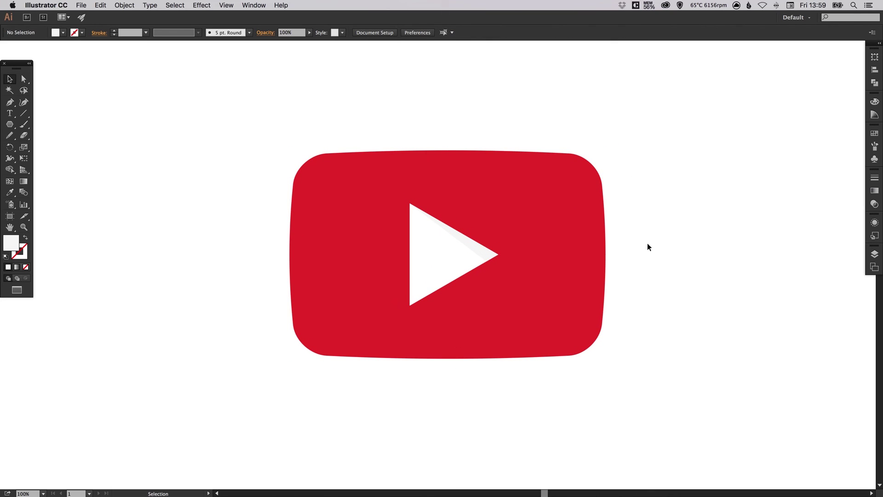